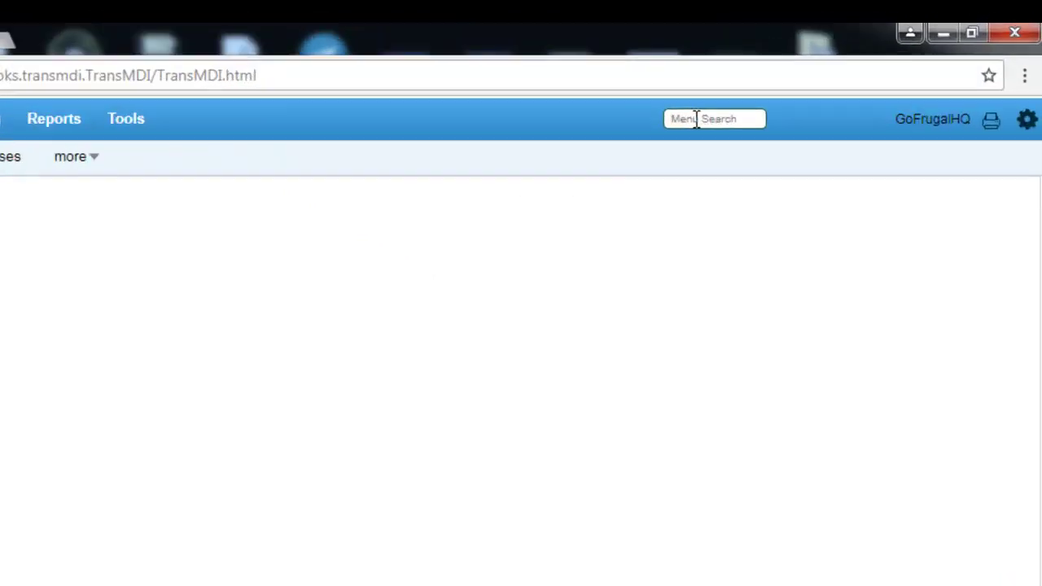
- Find 'payment' in Menu Search and open the Payment Voucher entry form
{"action": "left_click", "coordinate": [696, 119]}
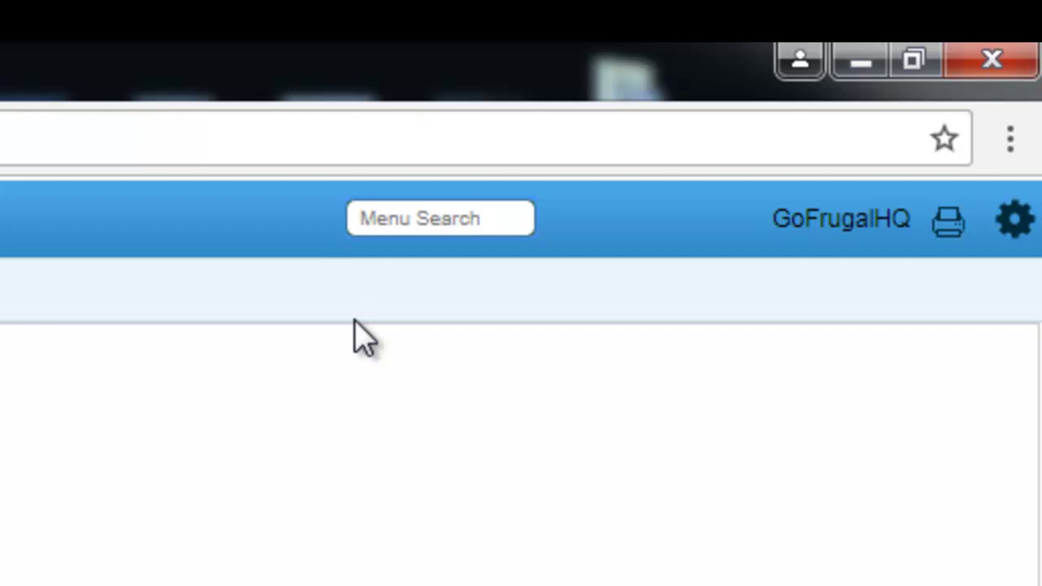
{"action": "type", "text": "pay"}
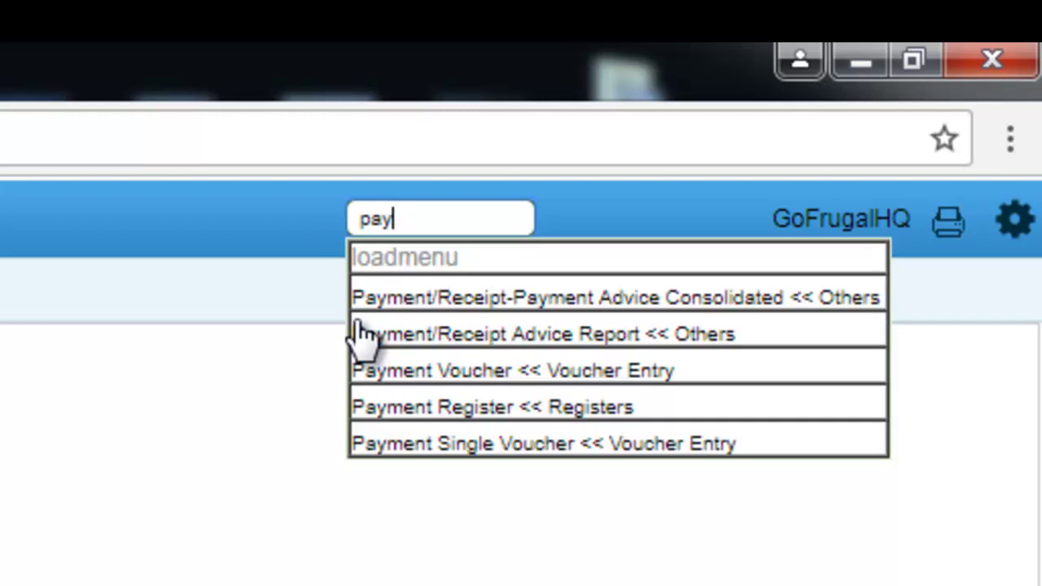
{"action": "type", "text": "ment"}
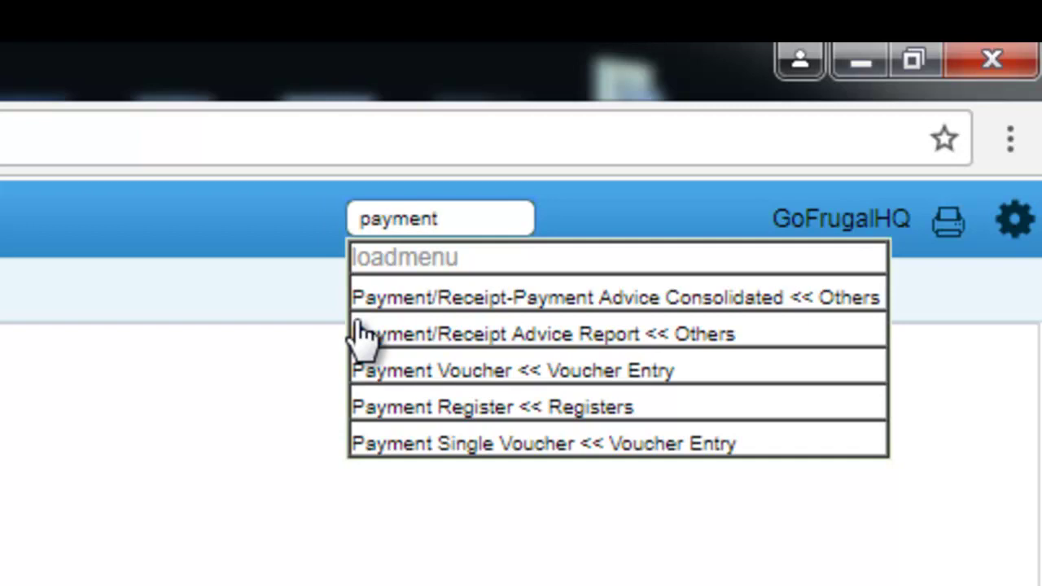
{"action": "left_click", "coordinate": [415, 371]}
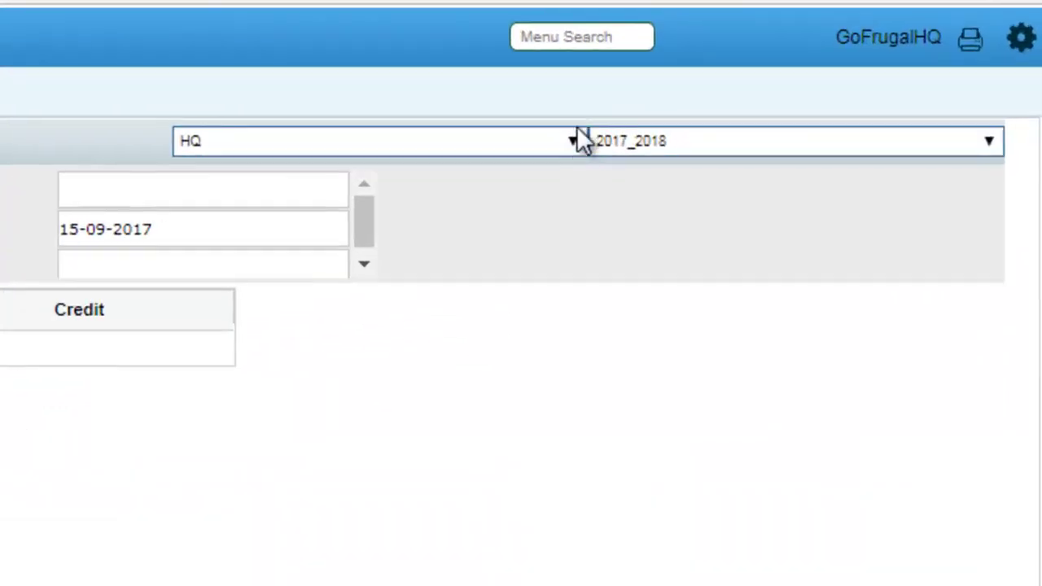
- Keep HQ as the location and choose US Supplier as the first debit ledger
{"action": "left_click", "coordinate": [578, 145]}
{"action": "left_click", "coordinate": [557, 167]}
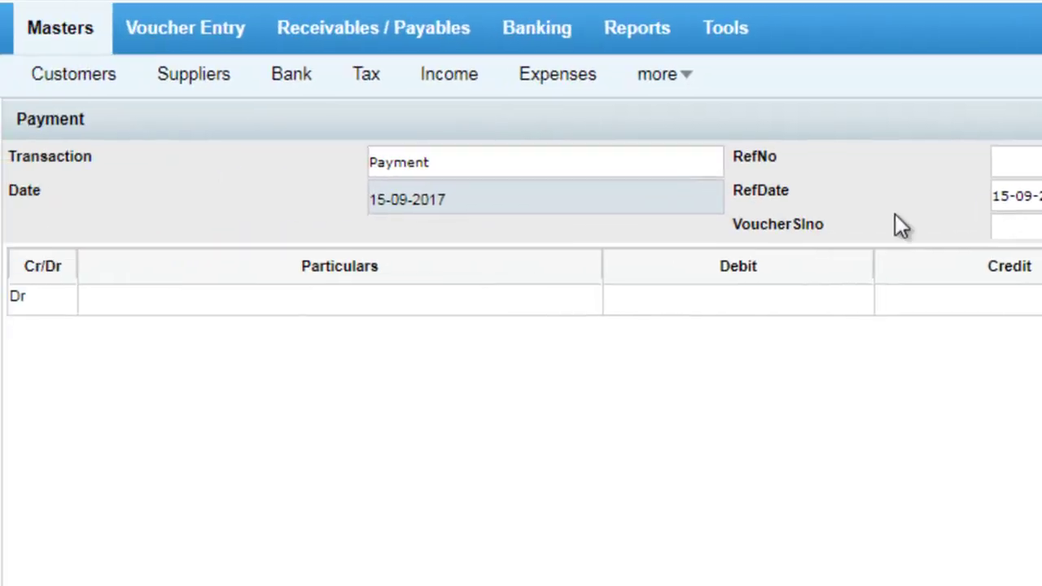
{"action": "left_click", "coordinate": [489, 303]}
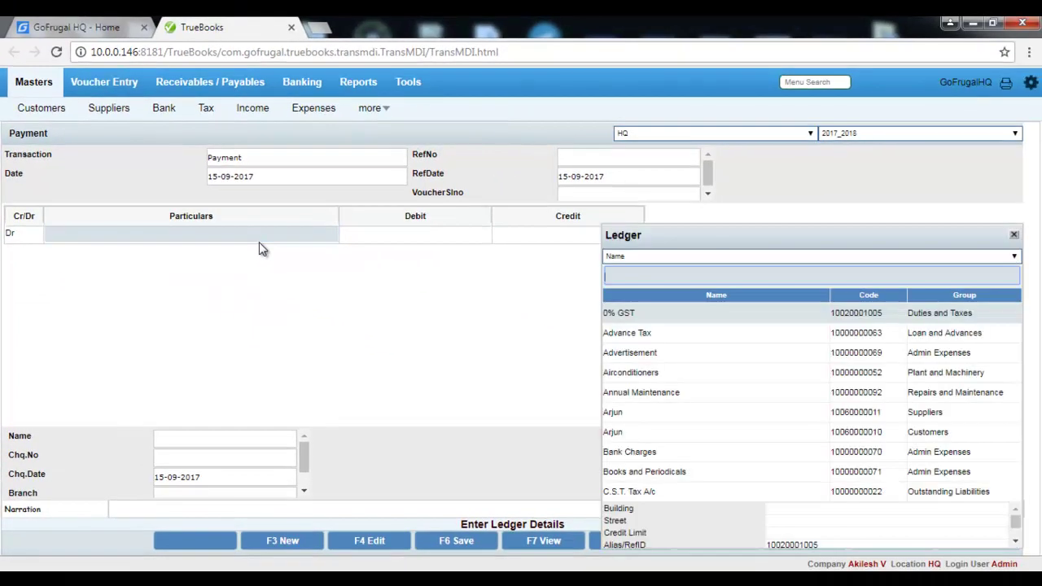
{"action": "type", "text": "us"}
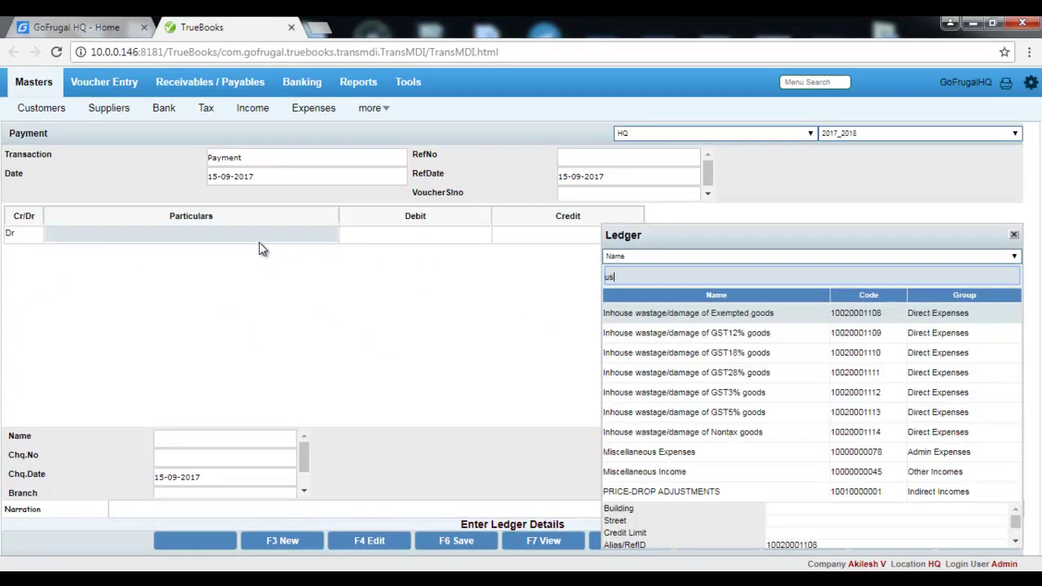
{"action": "type", "text": " su"}
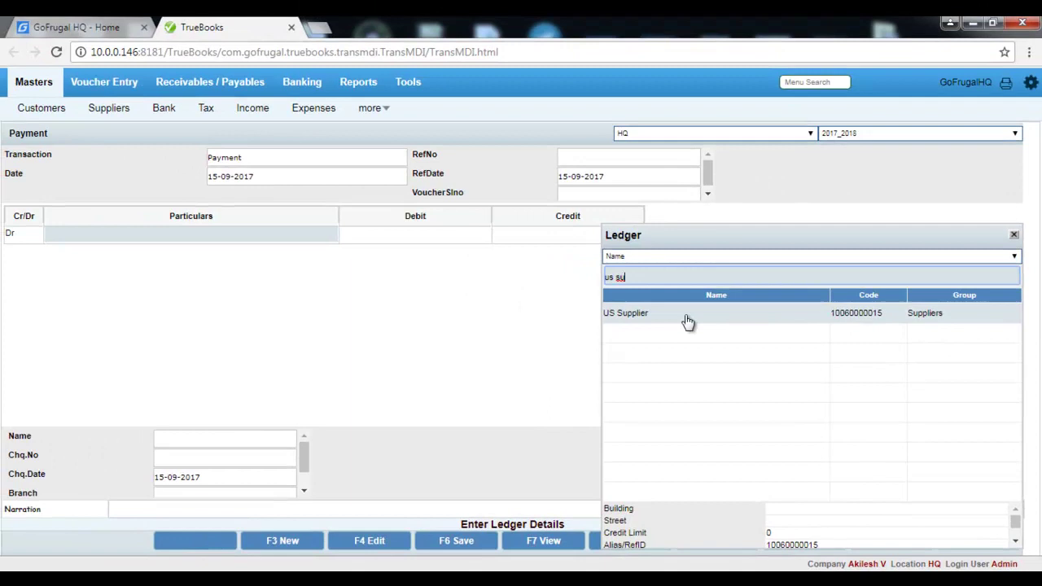
{"action": "double_click", "coordinate": [686, 317]}
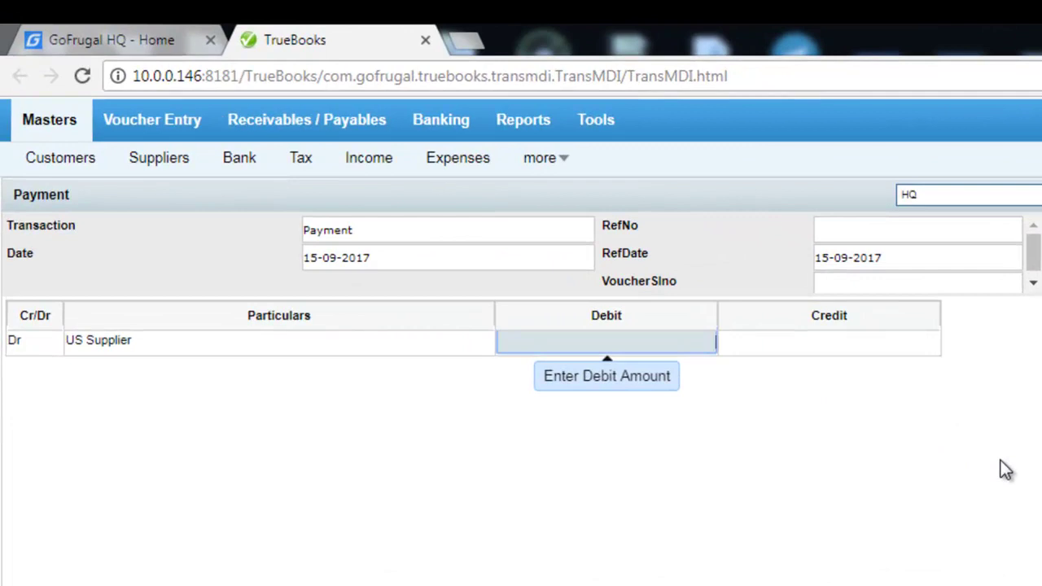
- Enter a 500.00 debit amount on the US Supplier line
{"action": "type", "text": "5"}
{"action": "key", "text": "BackSpace"}
{"action": "type", "text": "50"}
{"action": "type", "text": "0"}
{"action": "key", "text": "Return"}
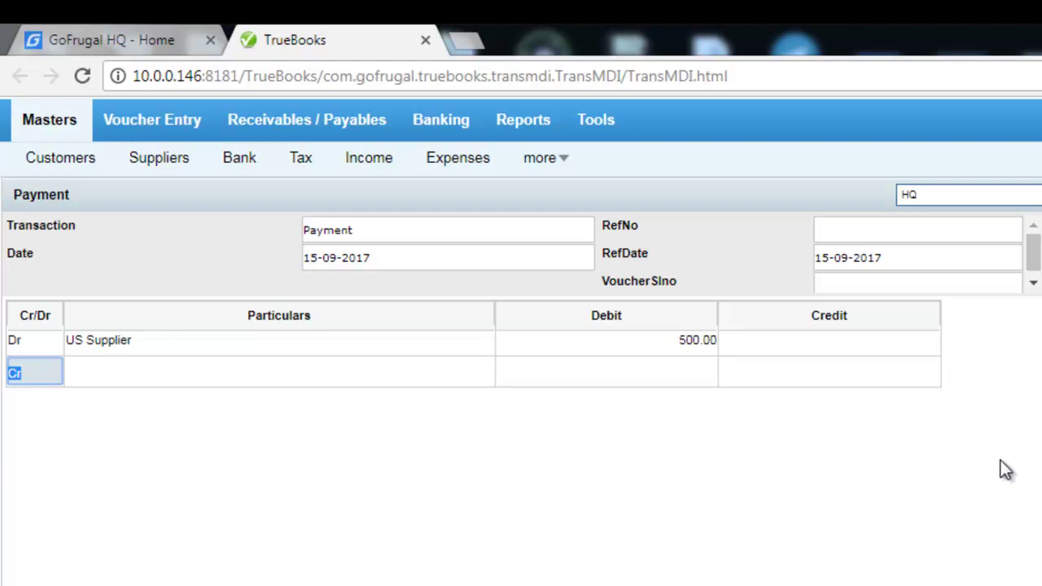
- Add a credit line to the HDFC bank ledger for 500.00
{"action": "key", "text": "Return"}
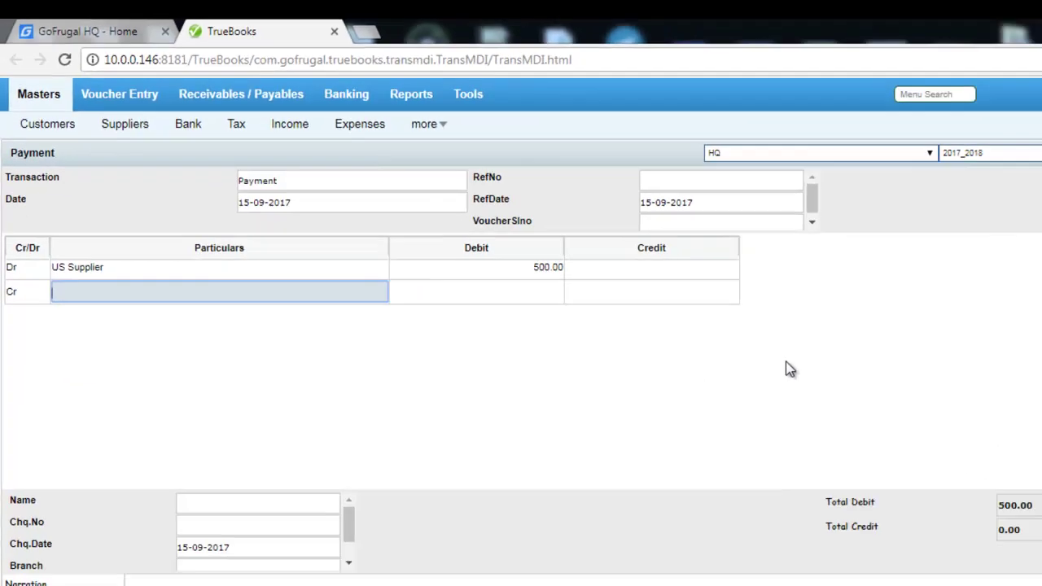
{"action": "type", "text": "hd"}
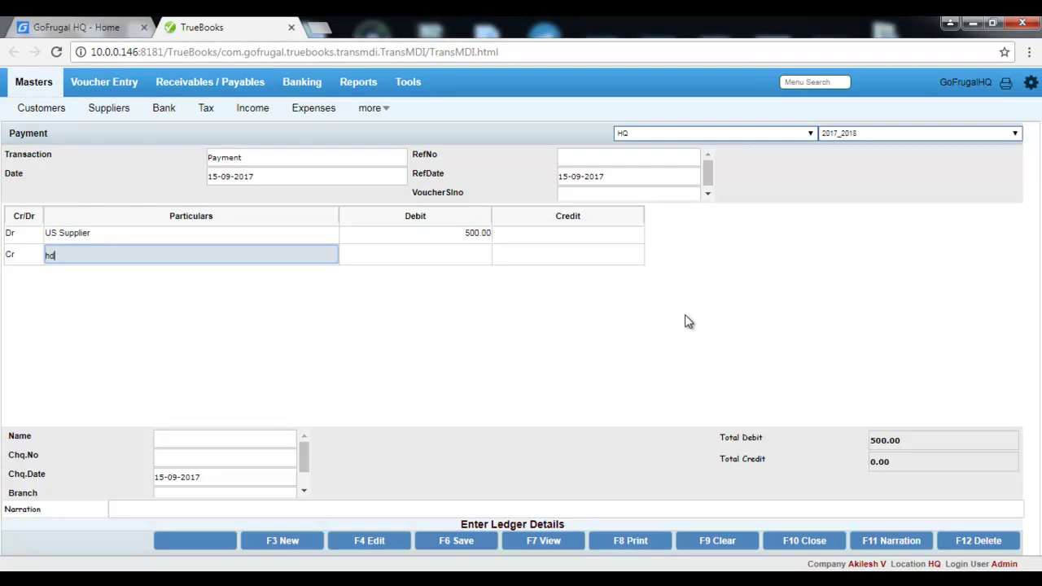
{"action": "type", "text": "fc"}
{"action": "key", "text": "Return"}
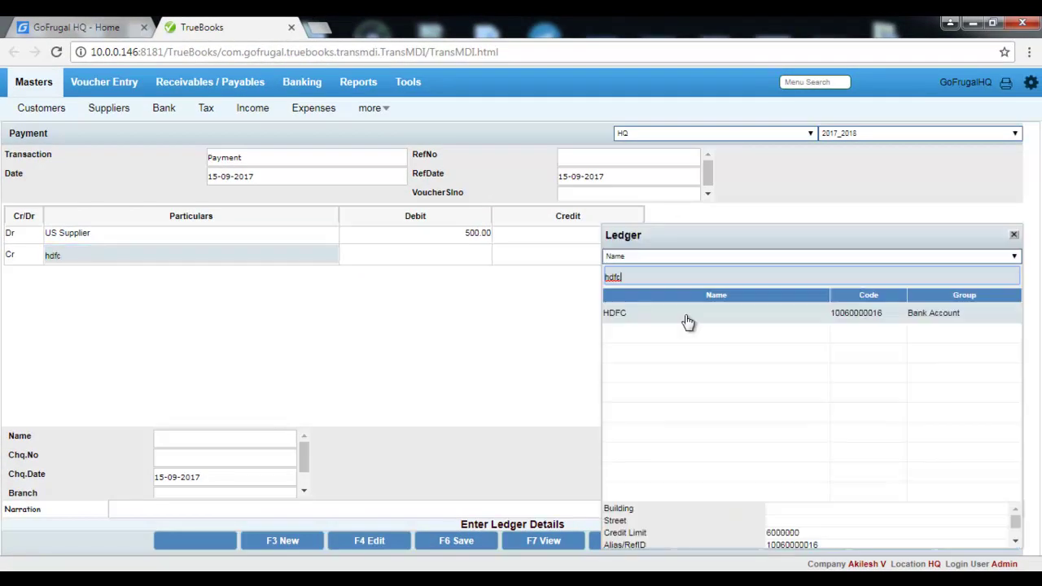
{"action": "key", "text": "Return"}
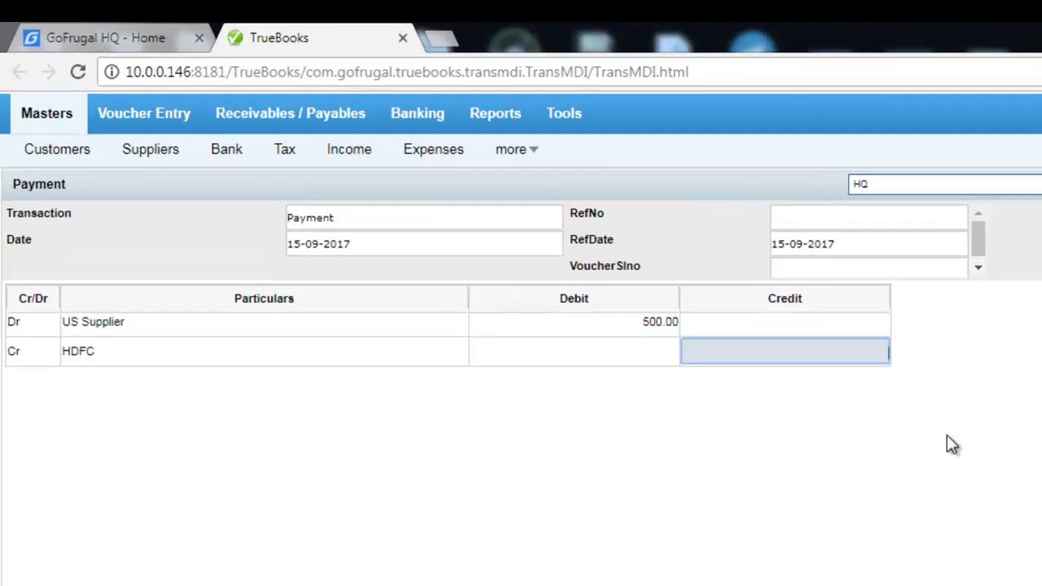
{"action": "type", "text": "5"}
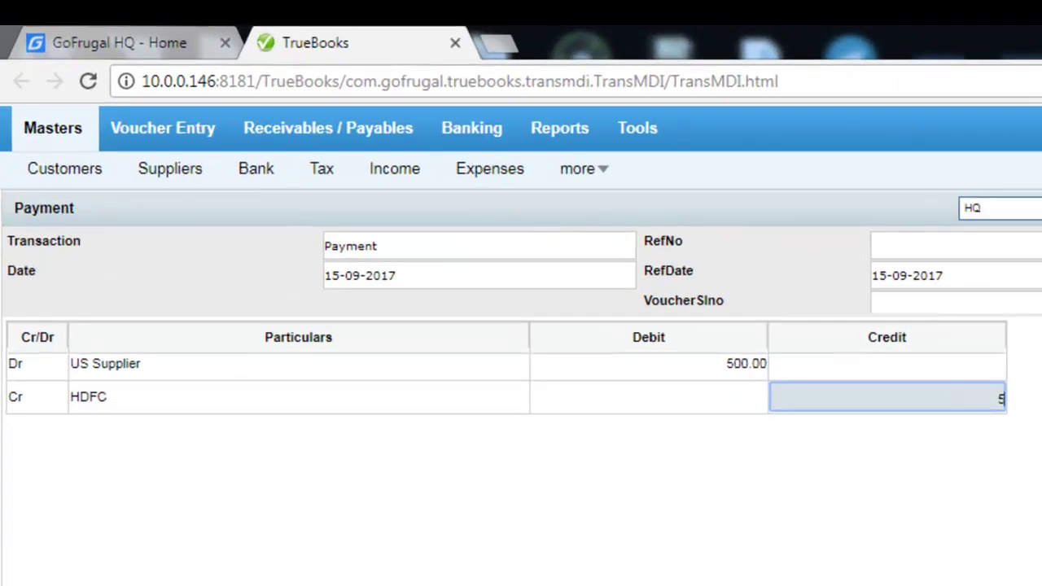
{"action": "type", "text": "00"}
{"action": "key", "text": "Return"}
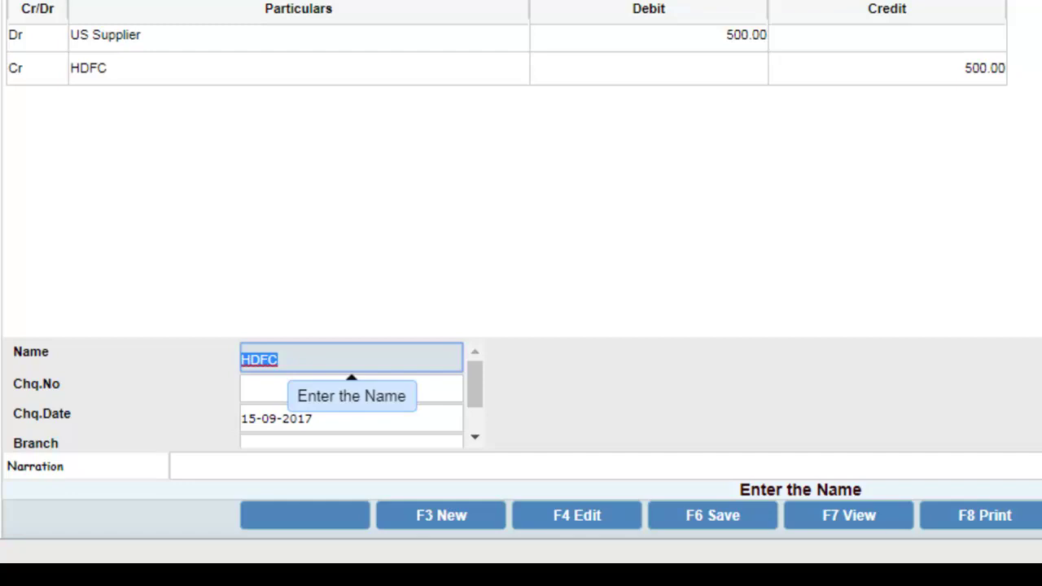
- Enter cheque number hdfc123 and branch chennai, keeping the default cheque date
{"action": "key", "text": "Return"}
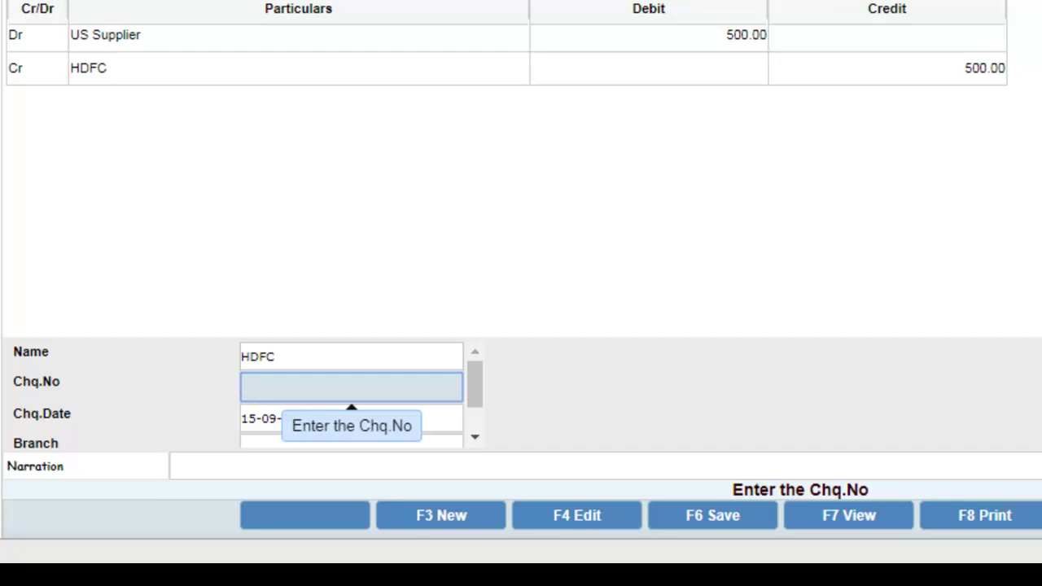
{"action": "type", "text": "hd"}
{"action": "type", "text": "fc123"}
{"action": "key", "text": "Return"}
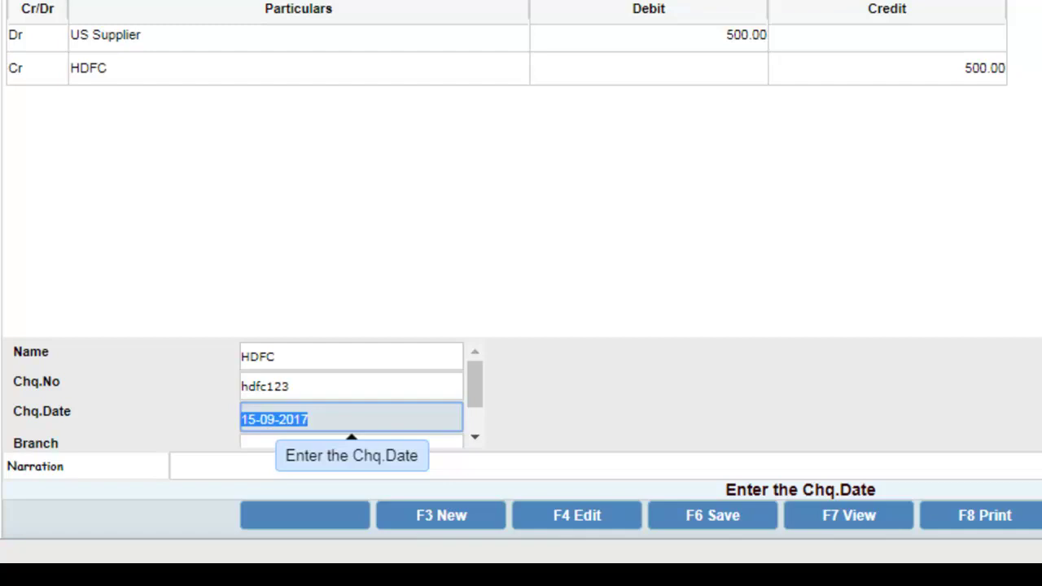
{"action": "key", "text": "Return"}
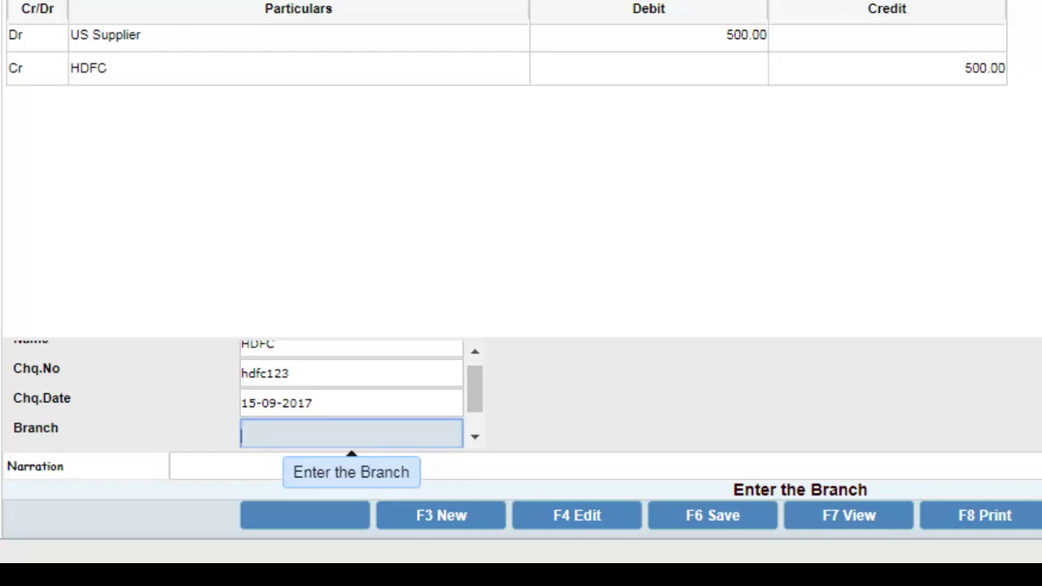
{"action": "type", "text": "chenn"}
{"action": "type", "text": "ai"}
{"action": "key", "text": "Return"}
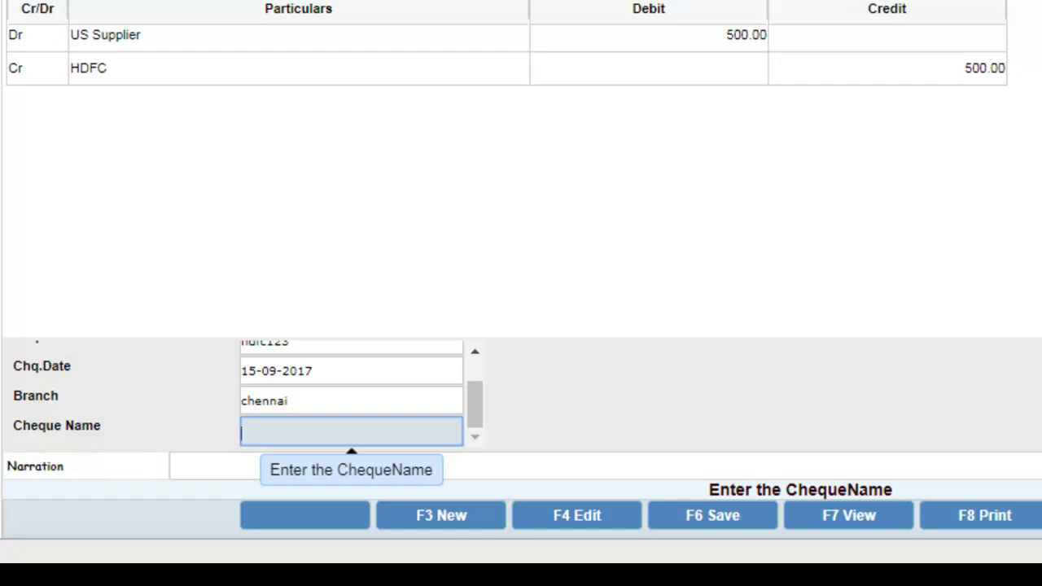
- Set cheque name 'vasu' and narration 'payment for the vasu supplier 1509 2019', then save
{"action": "type", "text": "vasu"}
{"action": "key", "text": "Tab"}
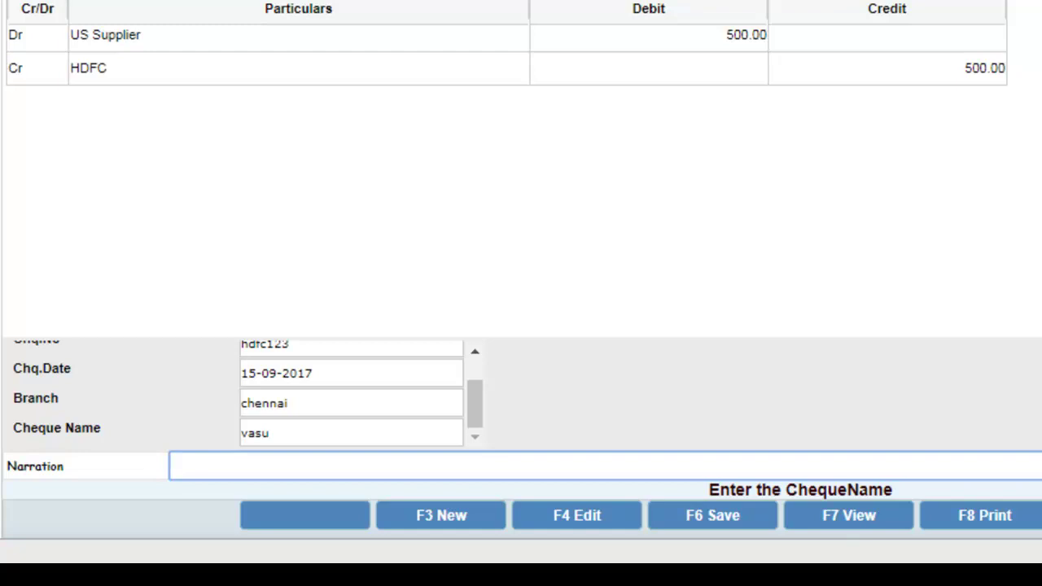
{"action": "type", "text": "pa"}
{"action": "type", "text": "yment "}
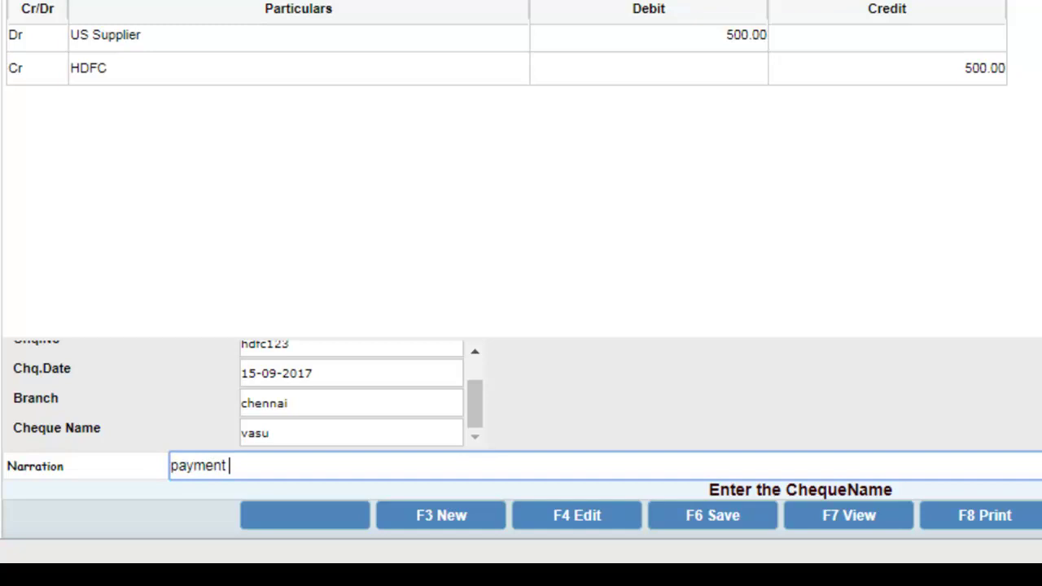
{"action": "type", "text": "for the "}
{"action": "type", "text": "vasu su"}
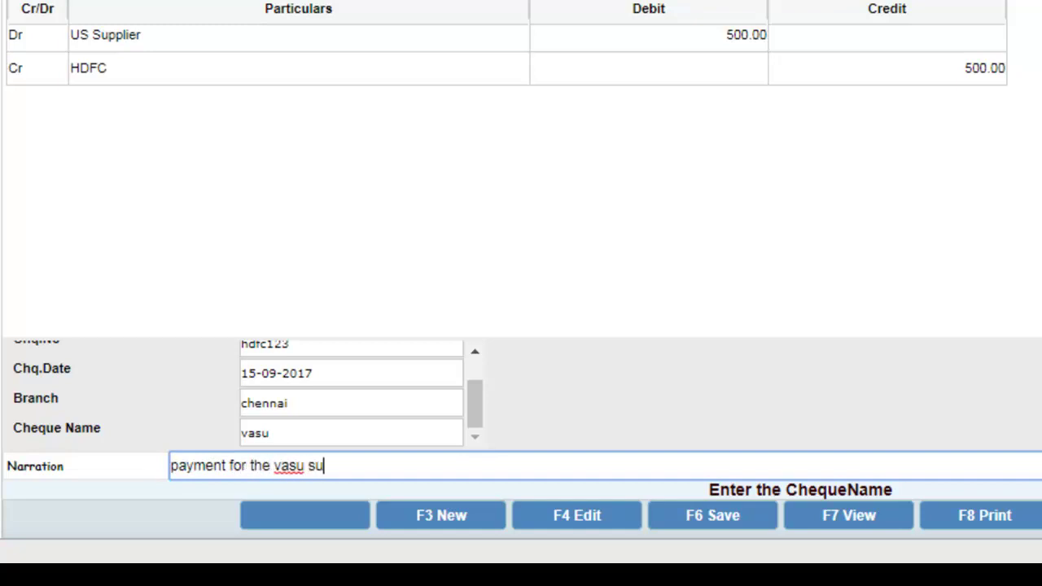
{"action": "type", "text": "pplier "}
{"action": "type", "text": "156"}
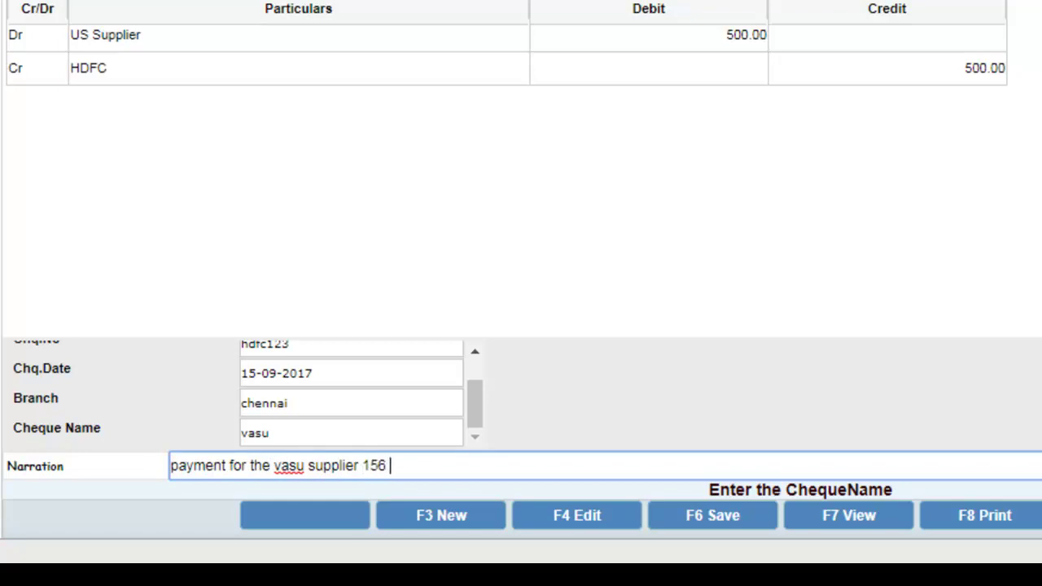
{"action": "key", "text": "BackSpace"}
{"action": "type", "text": "09 "}
{"action": "type", "text": "2019"}
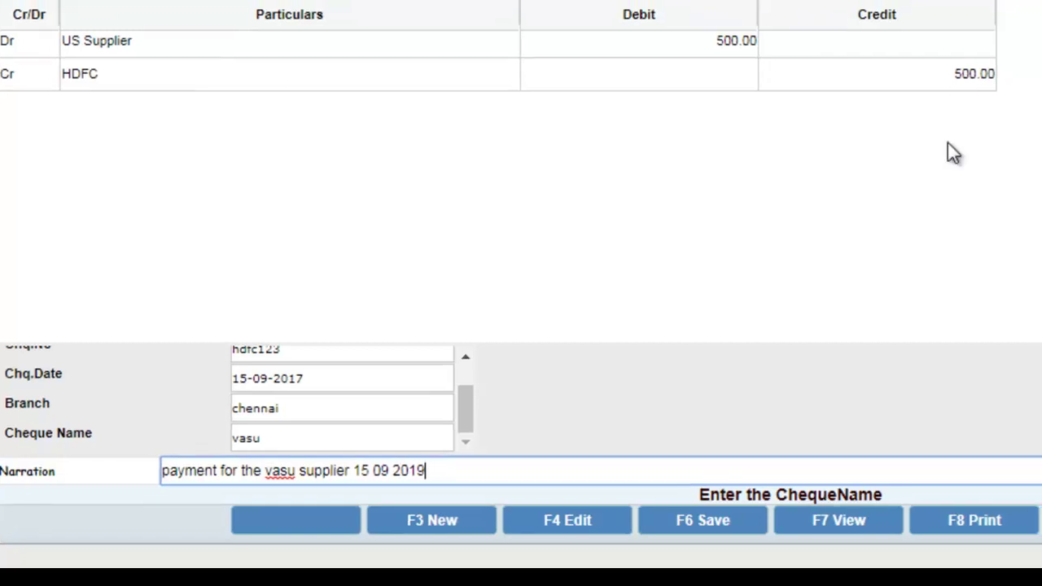
{"action": "key", "text": "F6"}
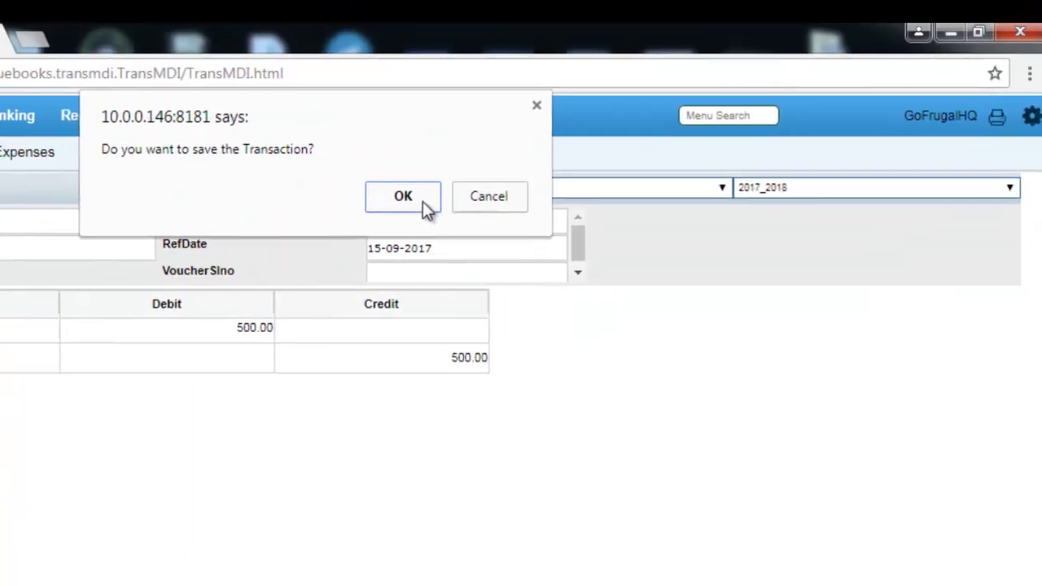
- Confirm the save prompt so voucher PY3 is stored
{"action": "left_click", "coordinate": [422, 201]}
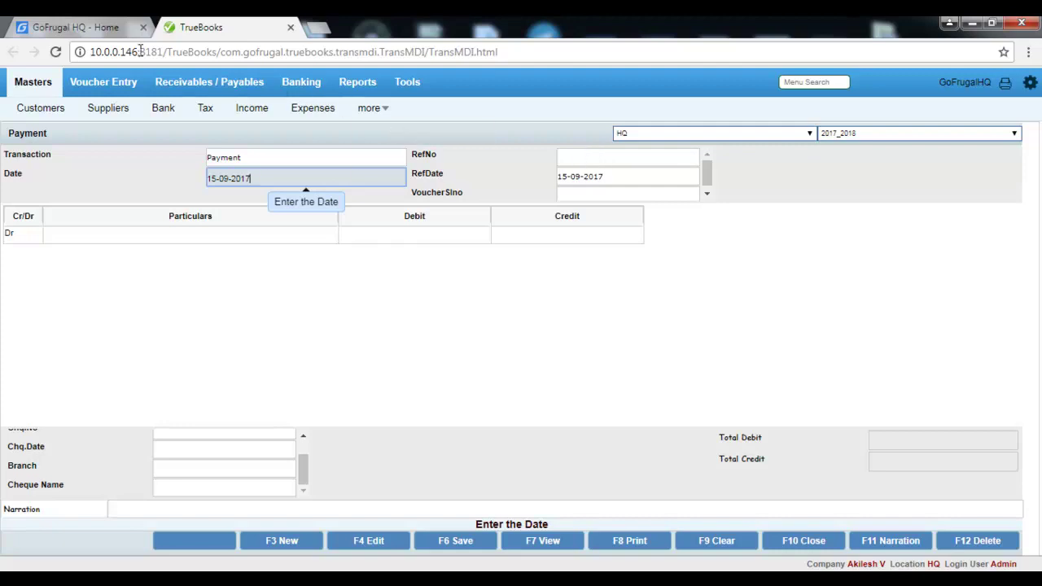
- In GoFrugal HQ, search 'back' to reach the Outlet Backup Configuration page
{"action": "left_click", "coordinate": [82, 28]}
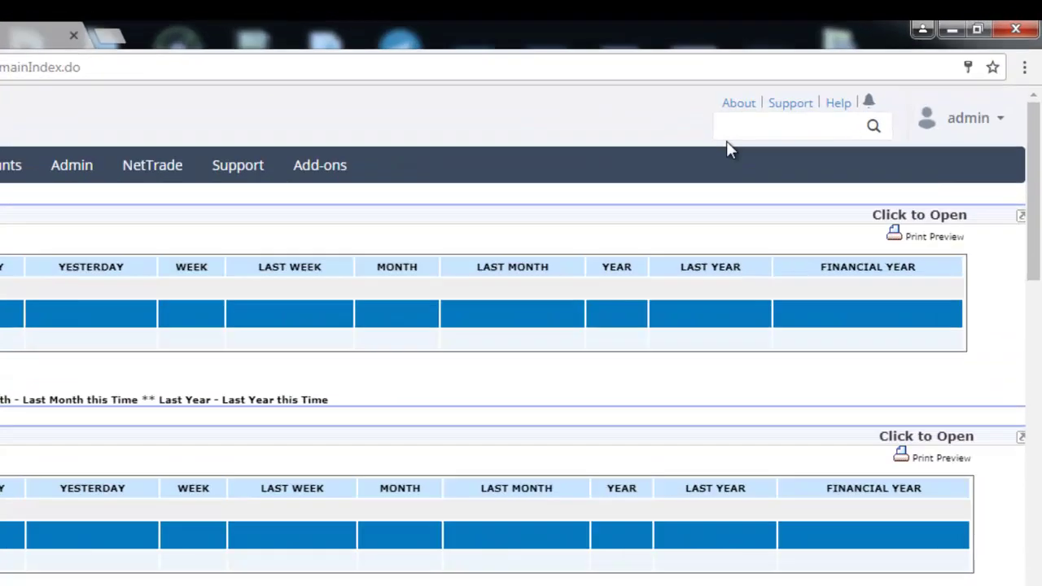
{"action": "left_click", "coordinate": [814, 96]}
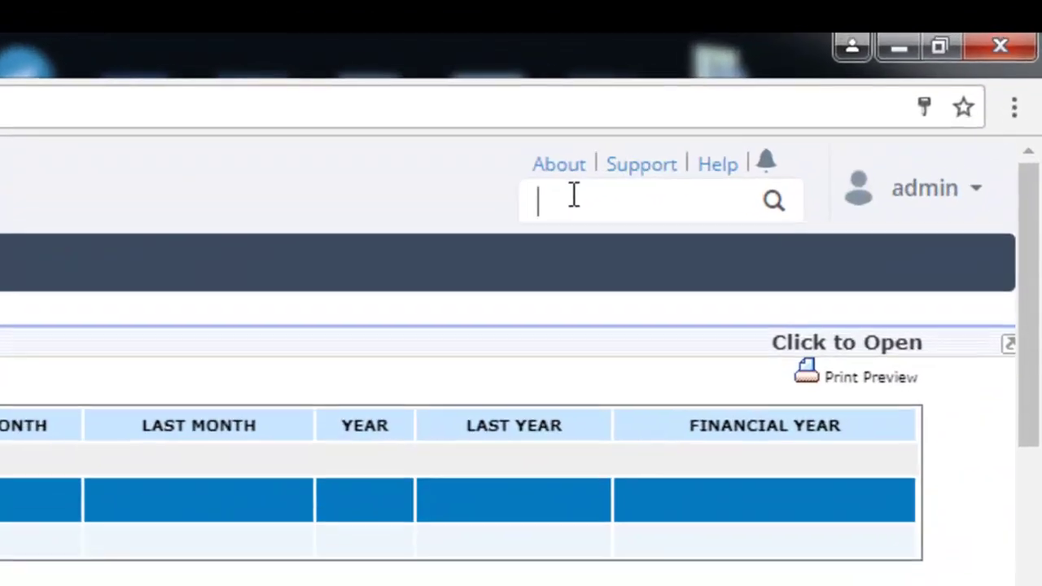
{"action": "type", "text": "b"}
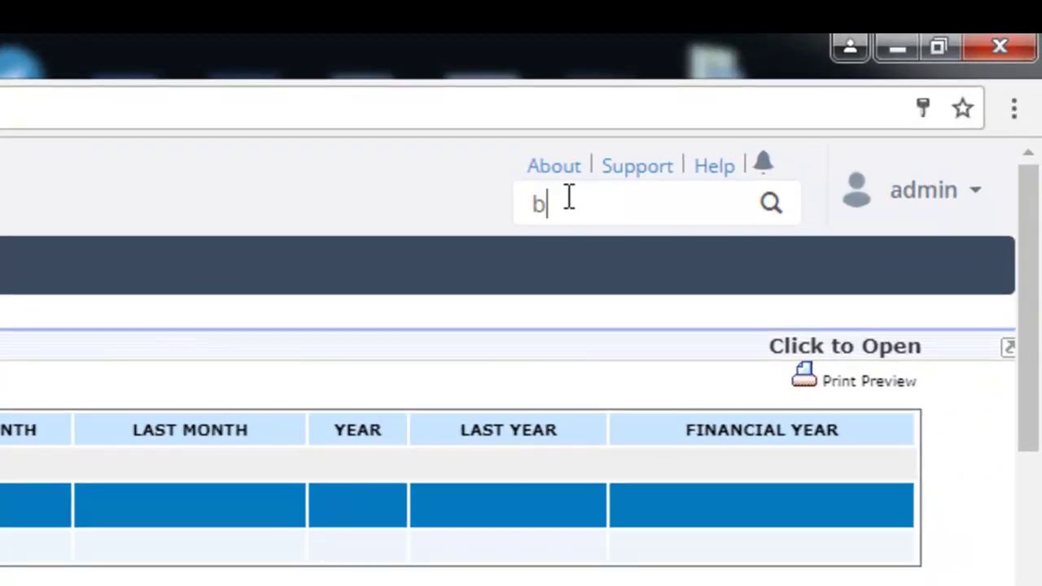
{"action": "type", "text": "ack"}
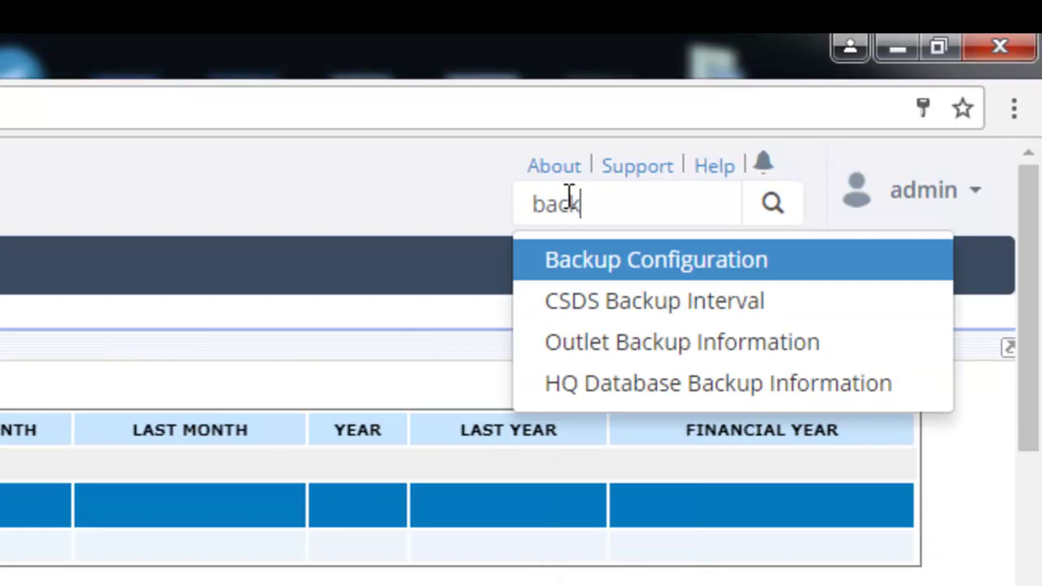
{"action": "key", "text": "Return"}
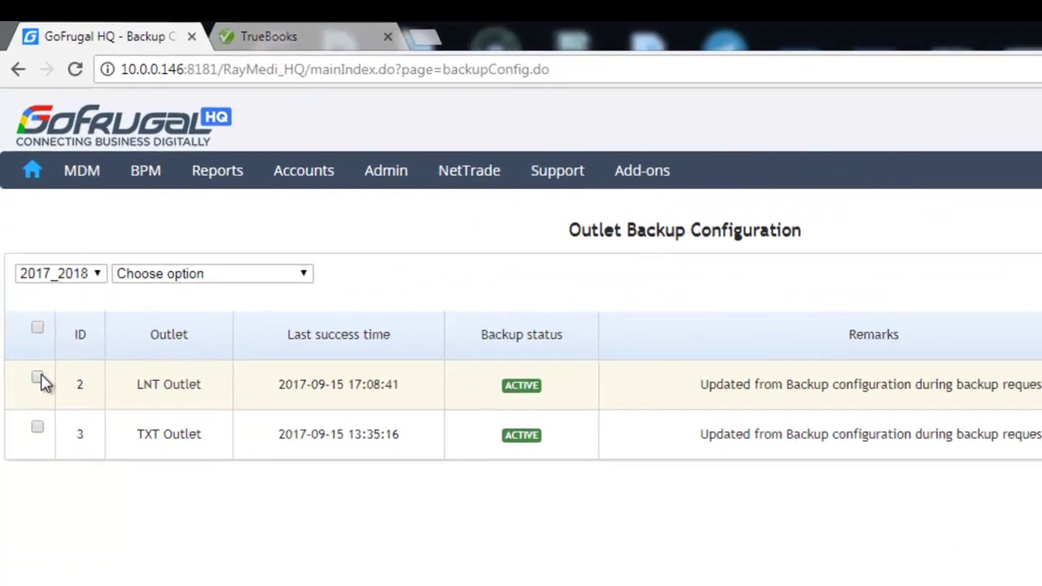
- Send a 'Backup request - Incremental' to LNT Outlet and TXT Outlet
{"action": "left_click", "coordinate": [28, 285]}
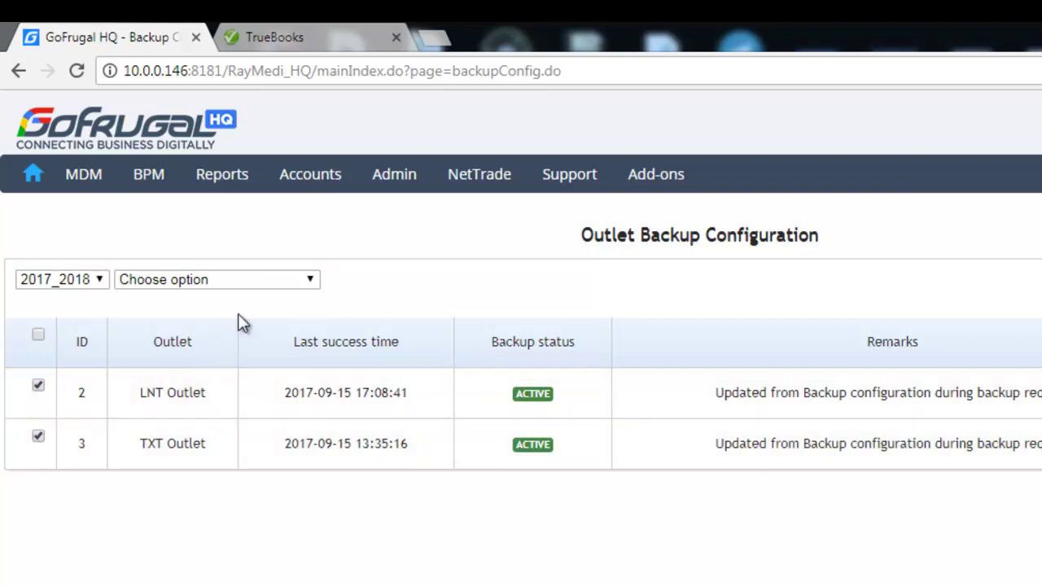
{"action": "left_click", "coordinate": [271, 286]}
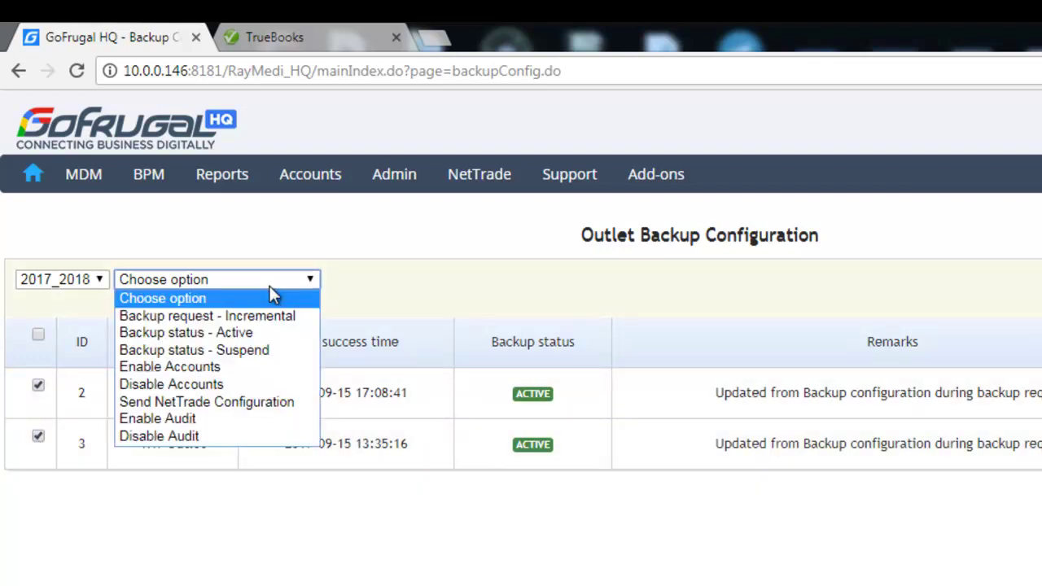
{"action": "left_click", "coordinate": [275, 316]}
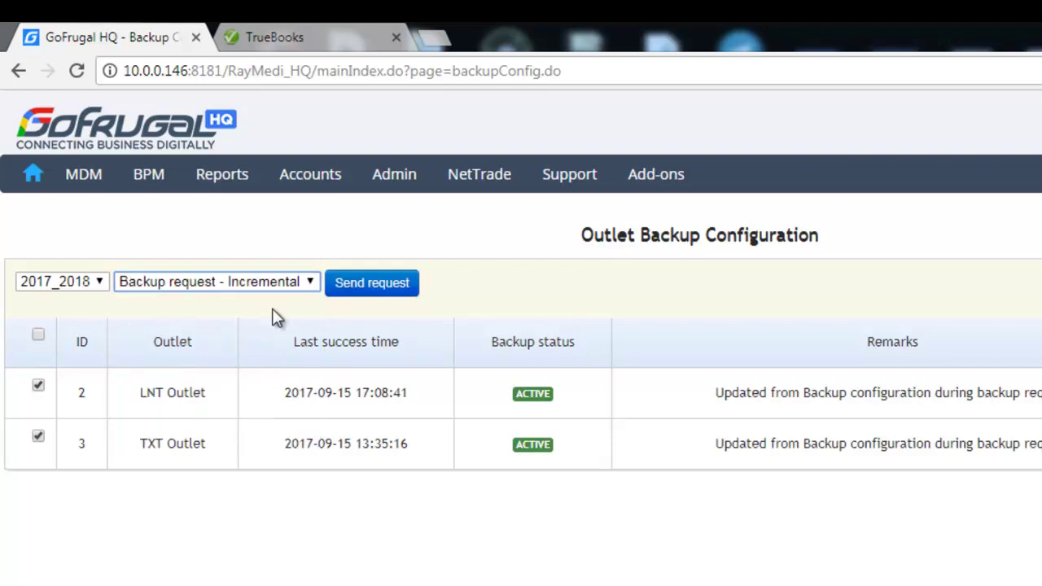
{"action": "left_click", "coordinate": [365, 301]}
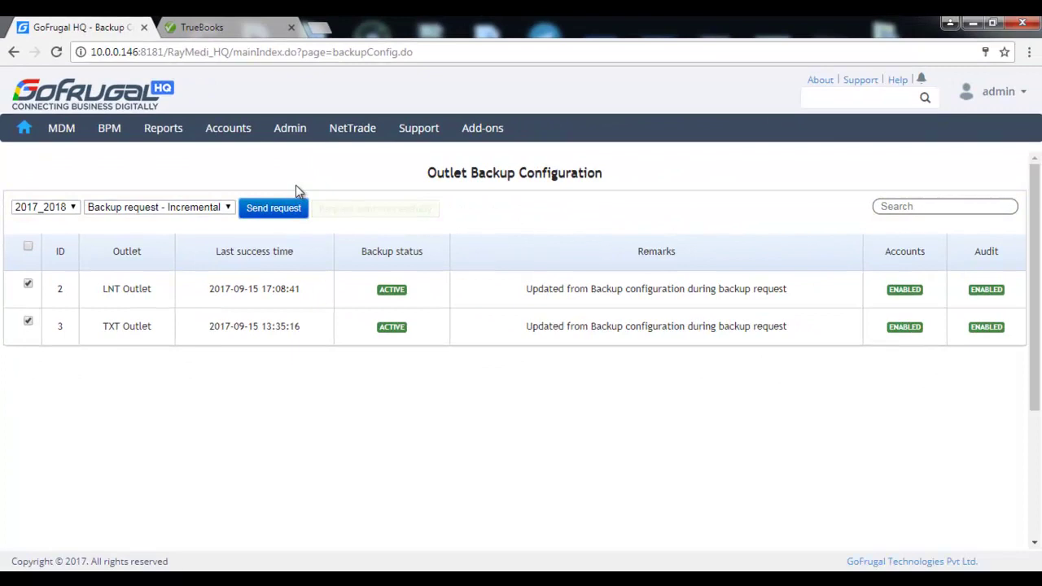
- Search 'data' and open the Datasync Dashboard upload summary report
{"action": "left_click", "coordinate": [805, 95]}
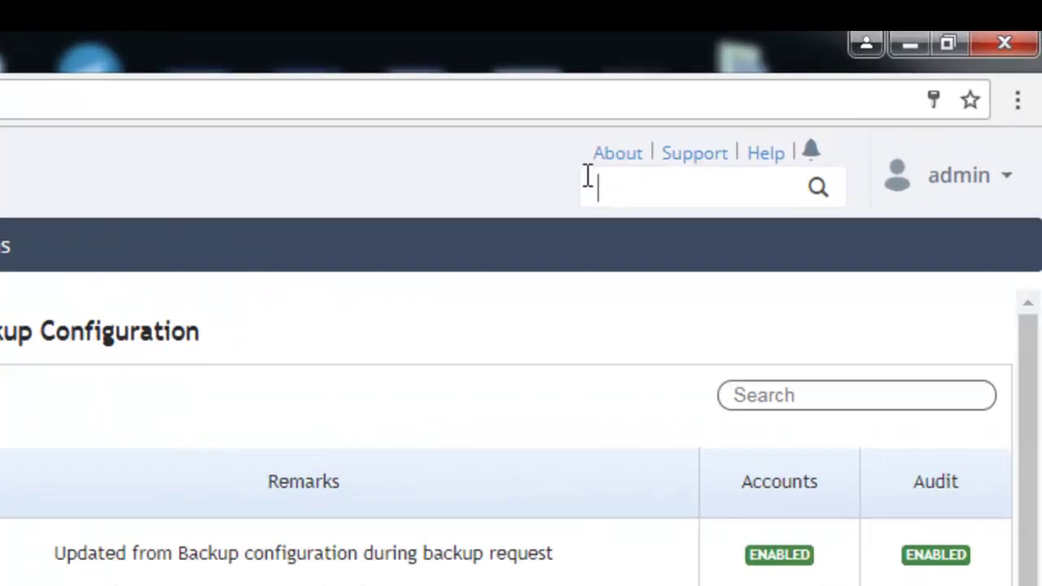
{"action": "type", "text": "d"}
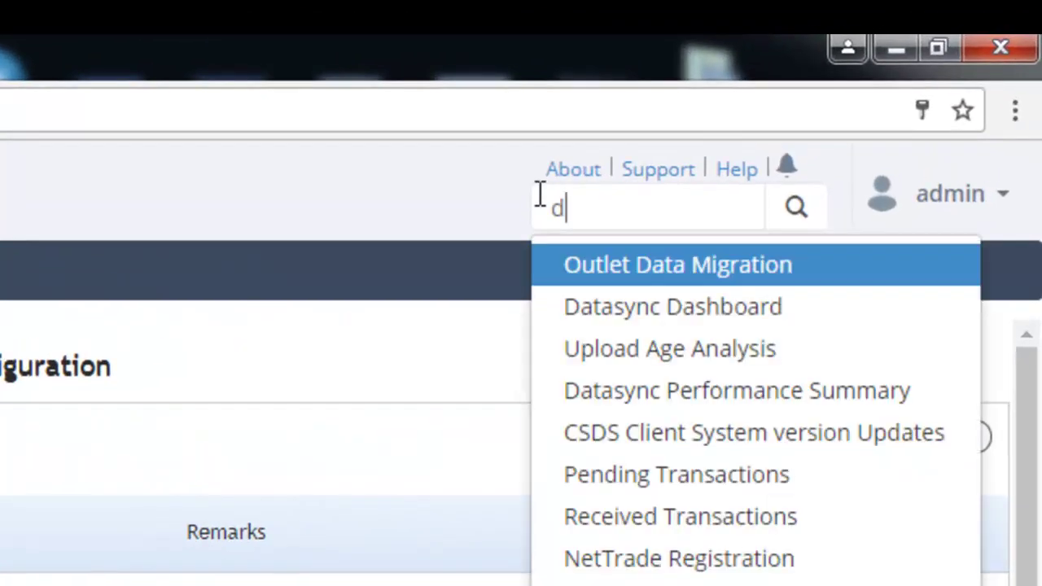
{"action": "type", "text": "ata "}
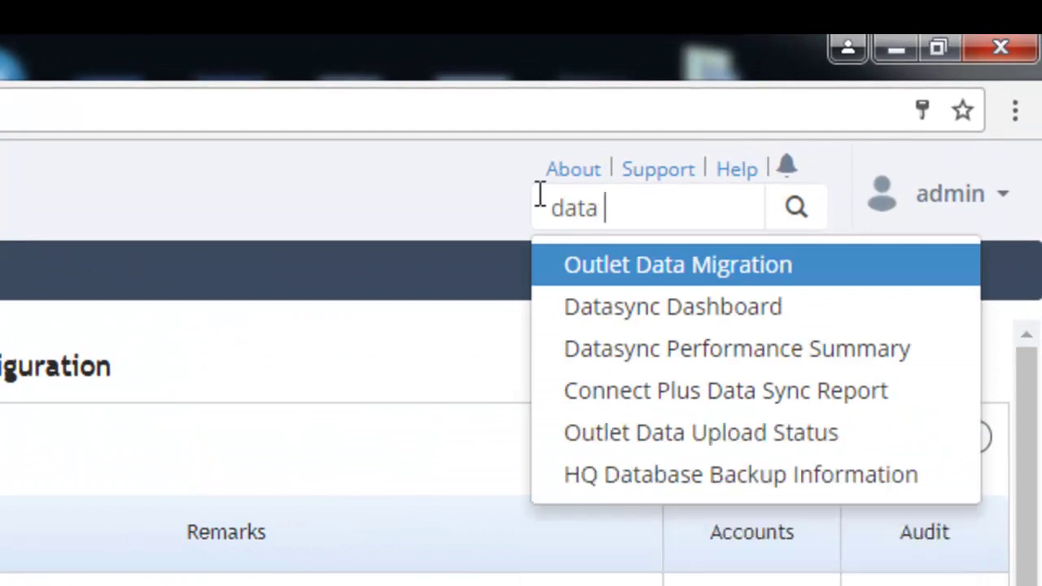
{"action": "type", "text": "s"}
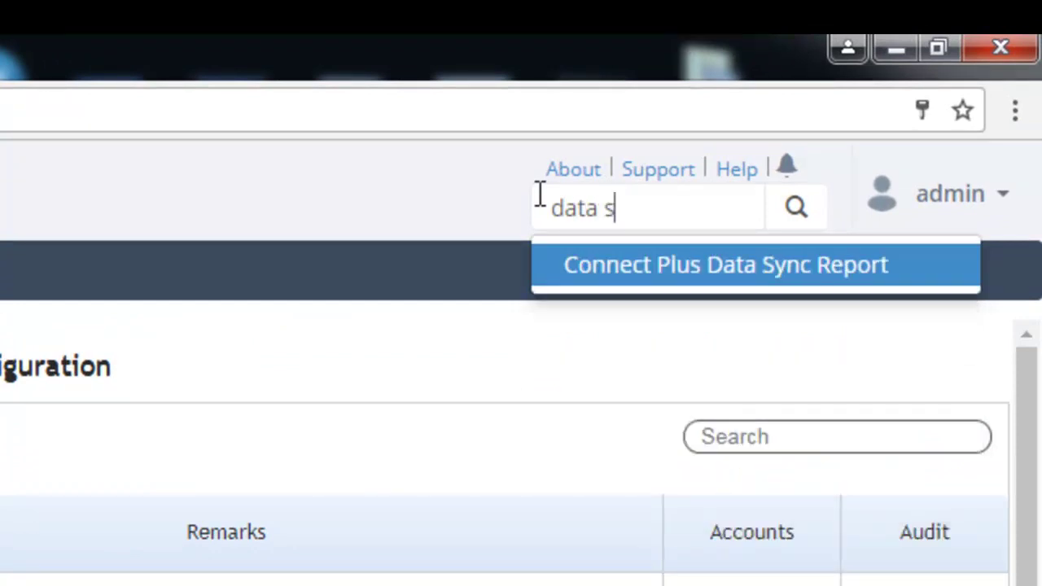
{"action": "key", "text": "BackSpace"}
{"action": "key", "text": "BackSpace"}
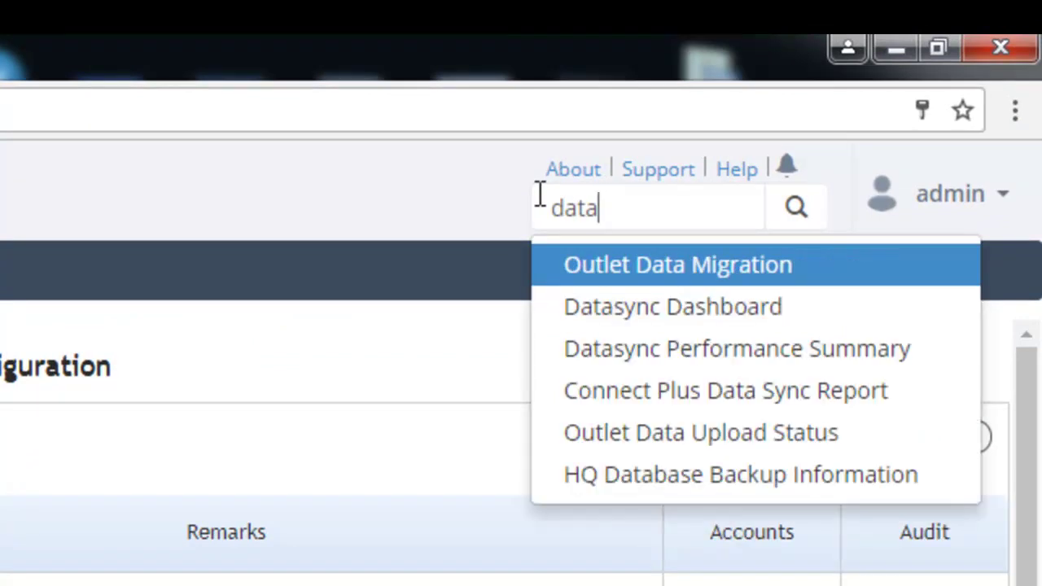
{"action": "key", "text": "Down"}
{"action": "key", "text": "Return"}
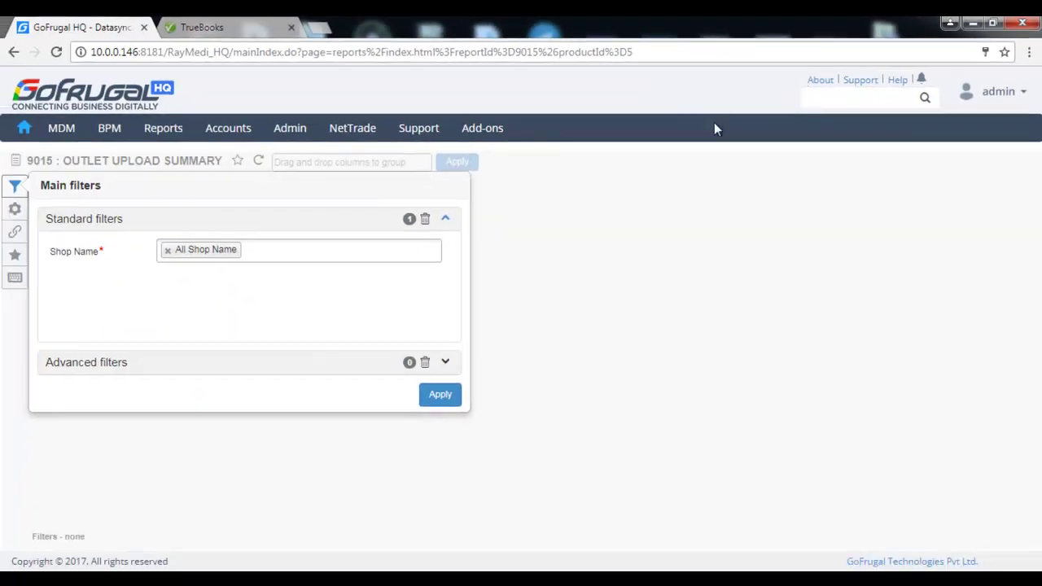
- Apply the filters to confirm both outlet uploads completed, then return to TrueBooks
{"action": "left_click", "coordinate": [439, 394]}
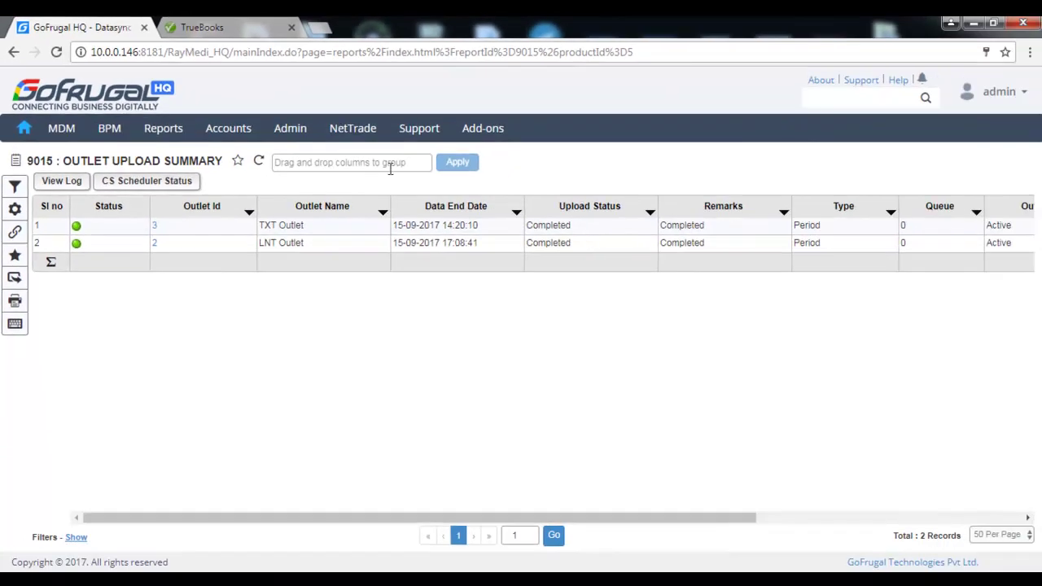
{"action": "left_click", "coordinate": [250, 24]}
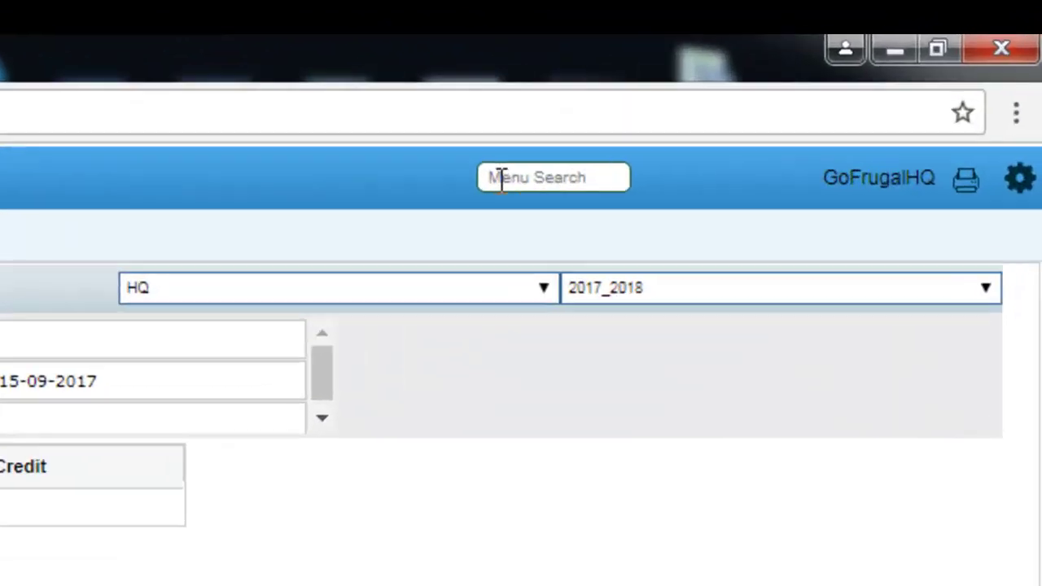
- Search 'che' in Menu Search and open the Cheque Details banking report
{"action": "left_click", "coordinate": [790, 82]}
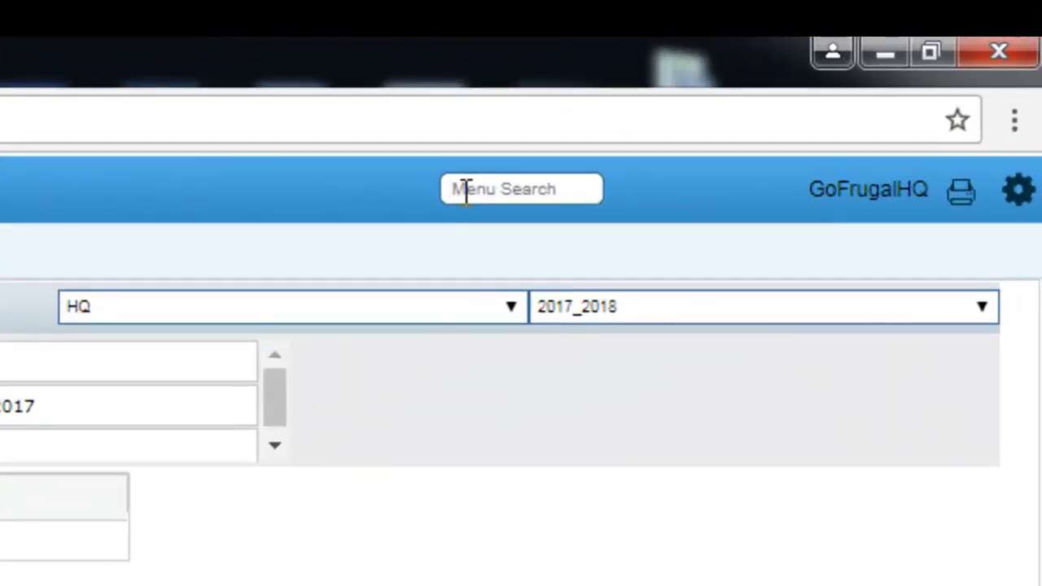
{"action": "type", "text": "c"}
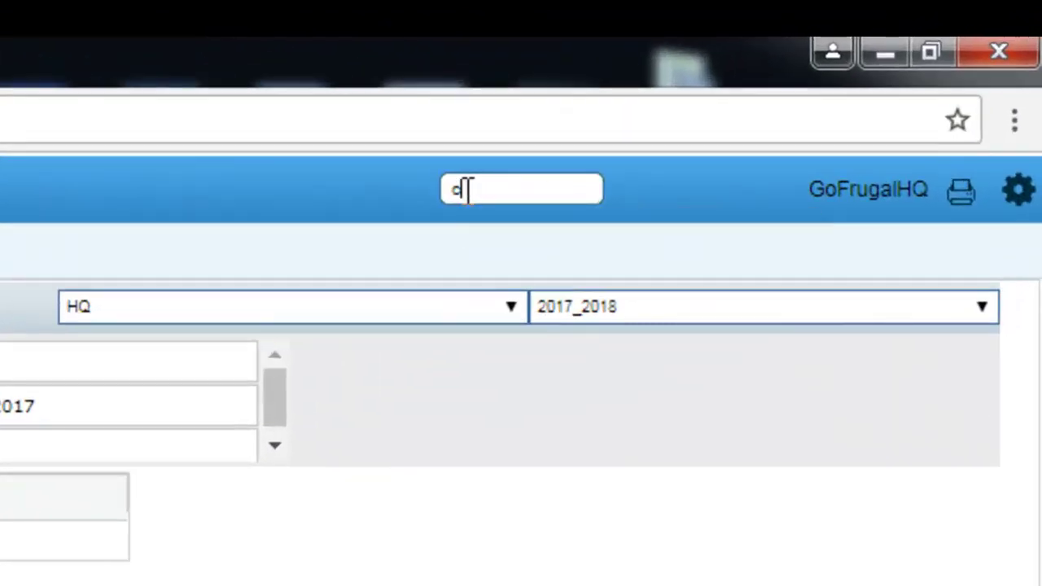
{"action": "type", "text": "he"}
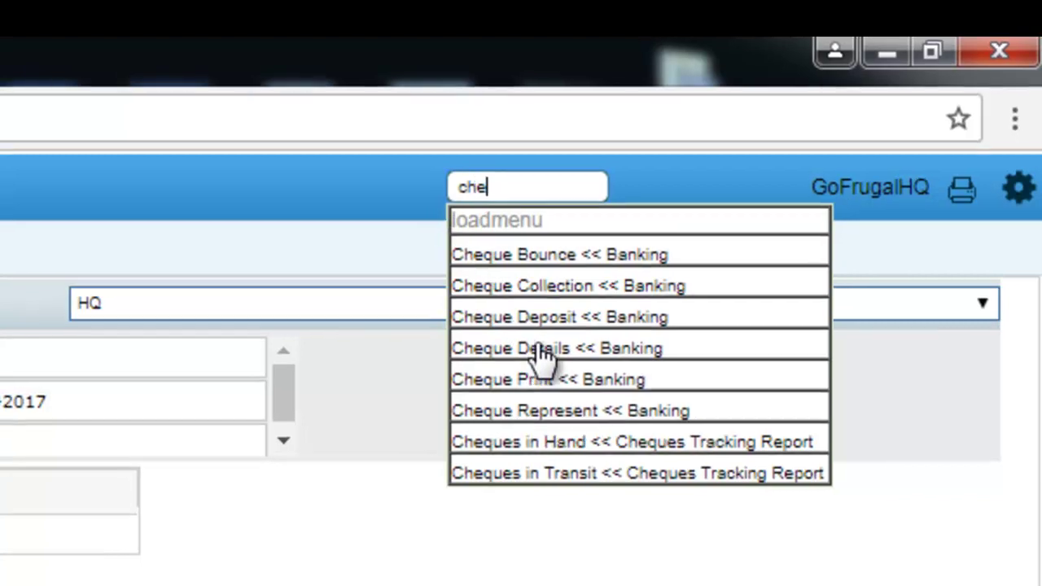
{"action": "left_click", "coordinate": [537, 353]}
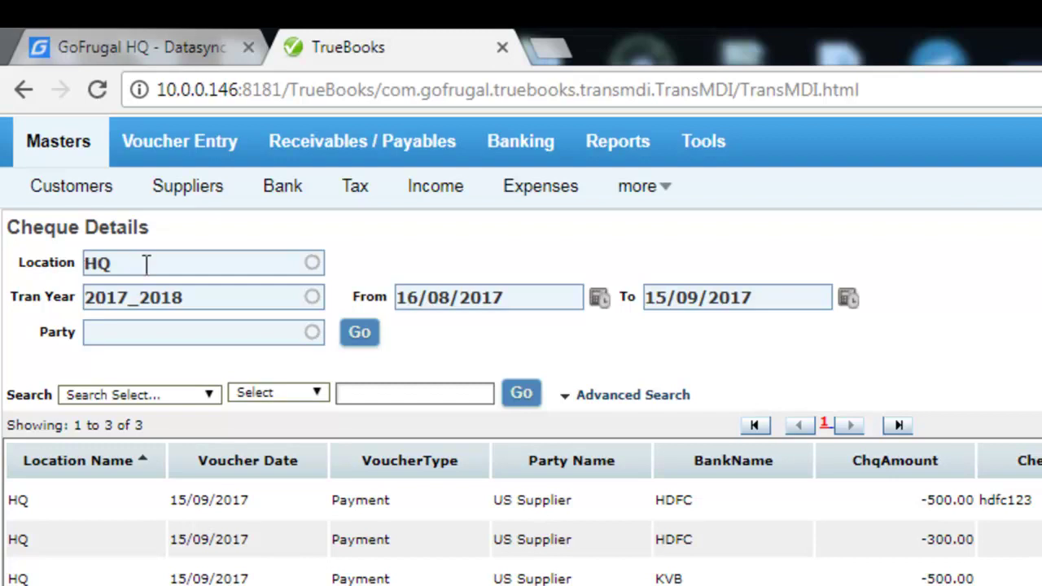
- Set the Cheque Details From date to 15/09/2017, leaving the To date unchanged
{"action": "left_click", "coordinate": [598, 298]}
{"action": "left_click", "coordinate": [727, 344]}
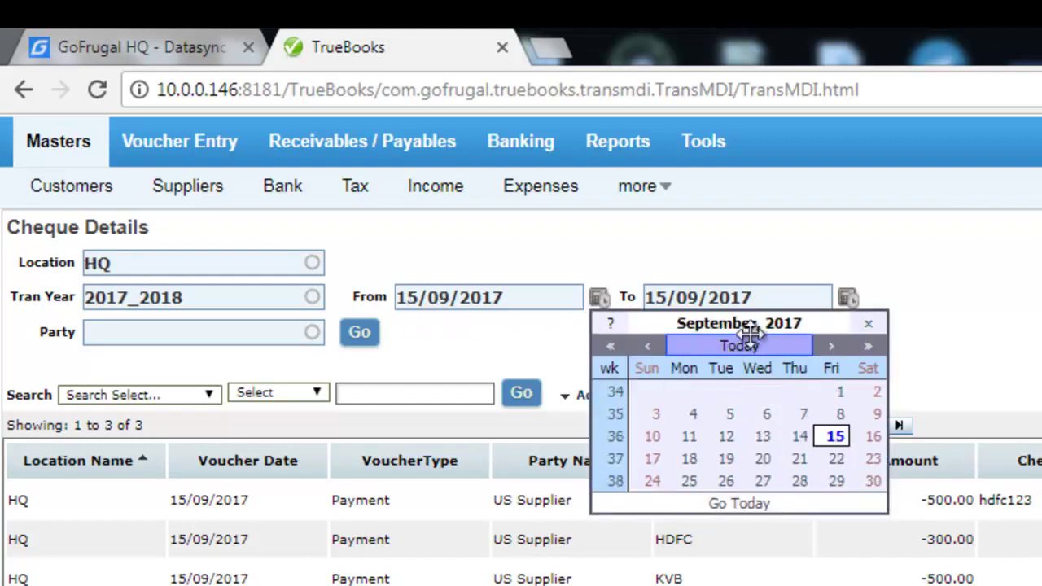
{"action": "left_click", "coordinate": [847, 298]}
{"action": "left_click", "coordinate": [972, 345]}
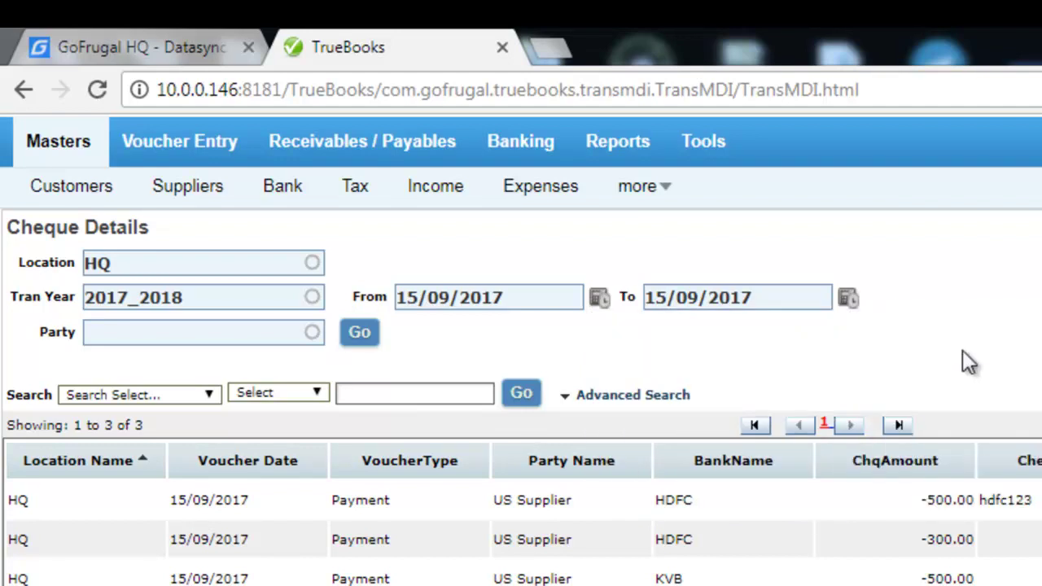
{"action": "left_click", "coordinate": [151, 335]}
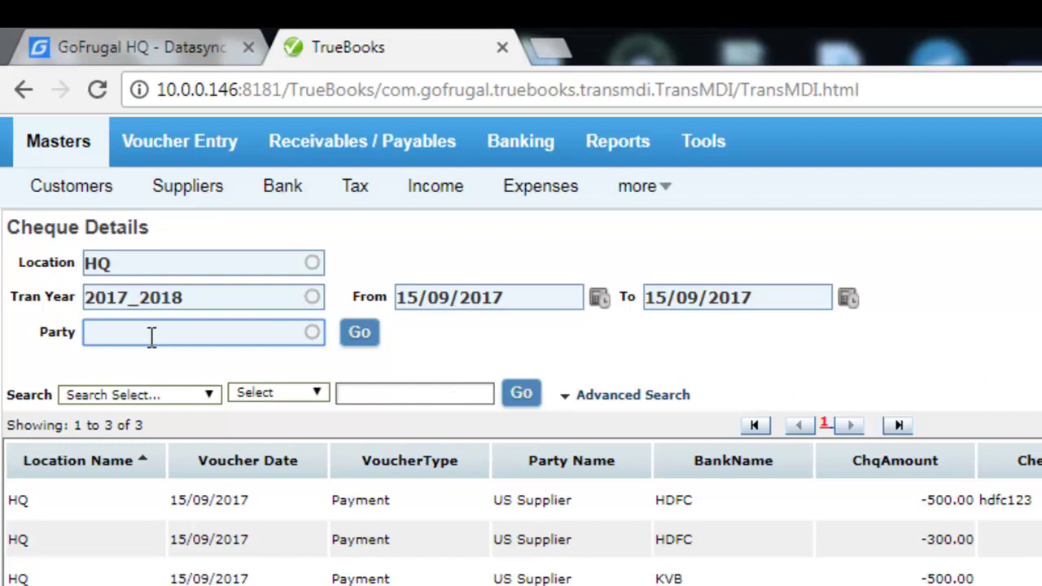
{"action": "type", "text": "us"}
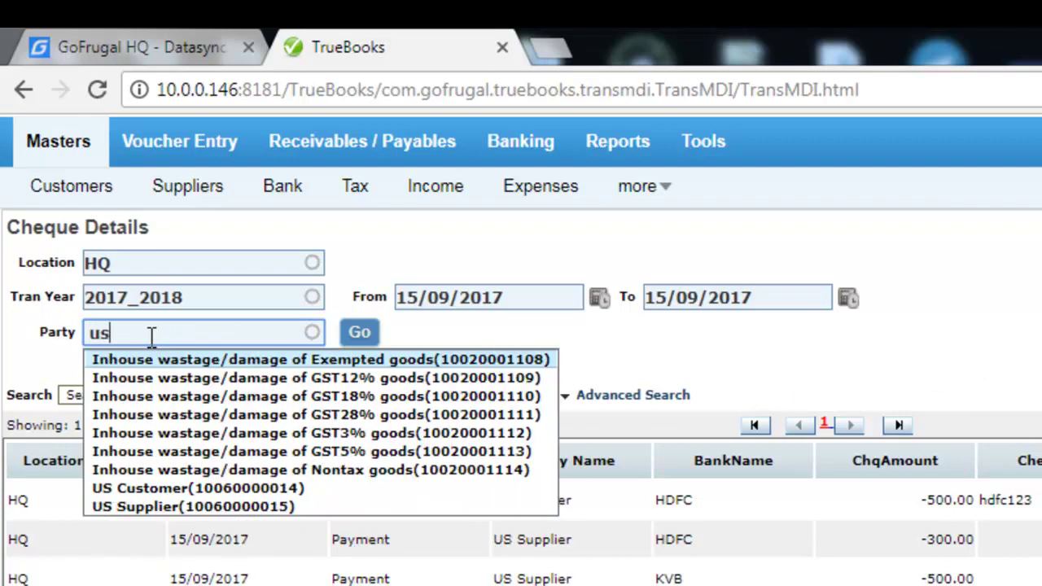
{"action": "left_click", "coordinate": [173, 506]}
{"action": "left_click", "coordinate": [373, 333]}
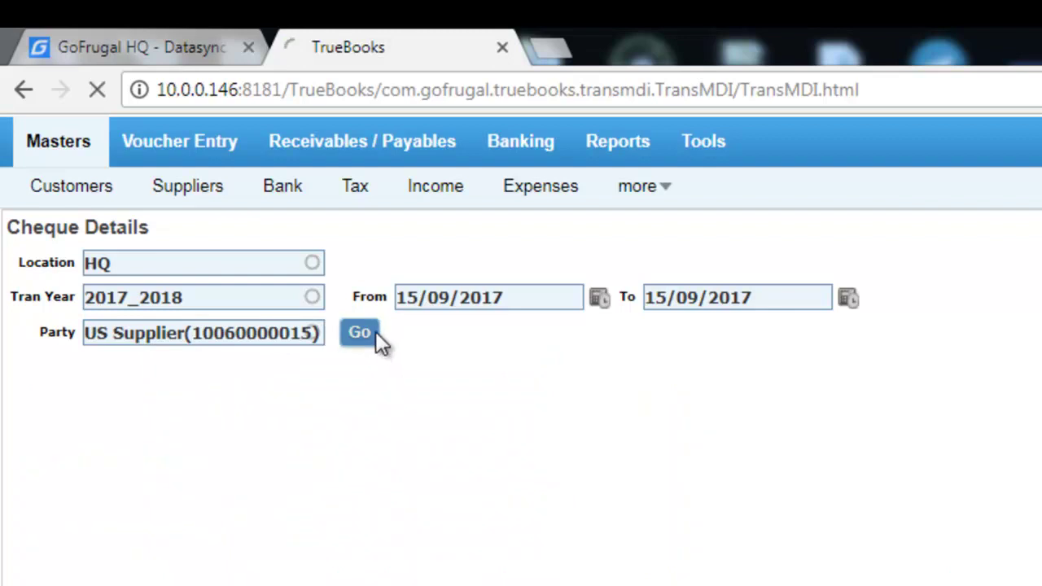